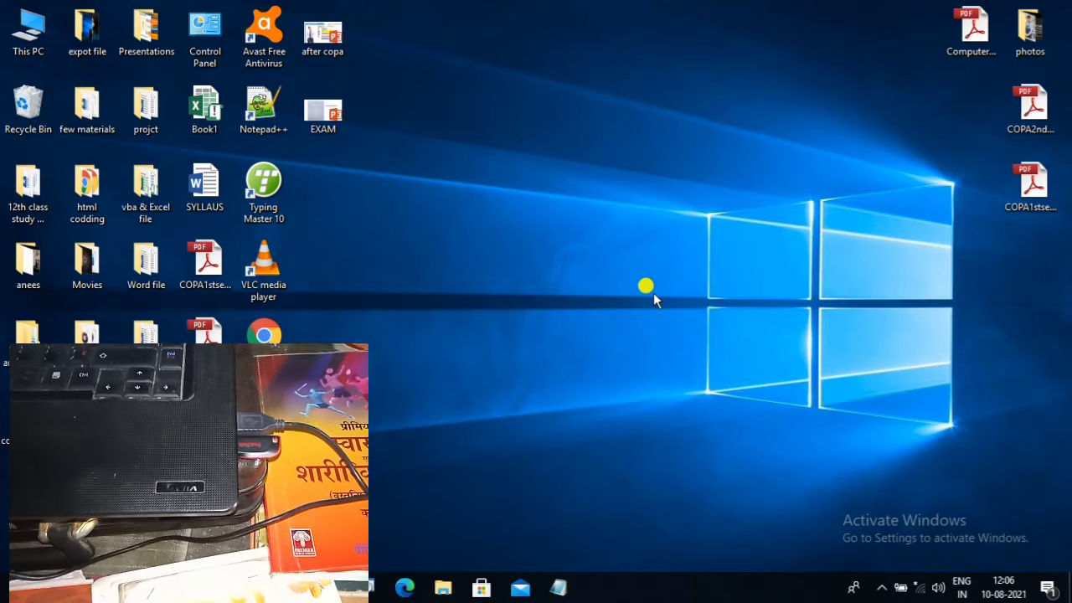
# - Check the hidden system tray icons for the connected USB drive
pyautogui.click(882, 588)
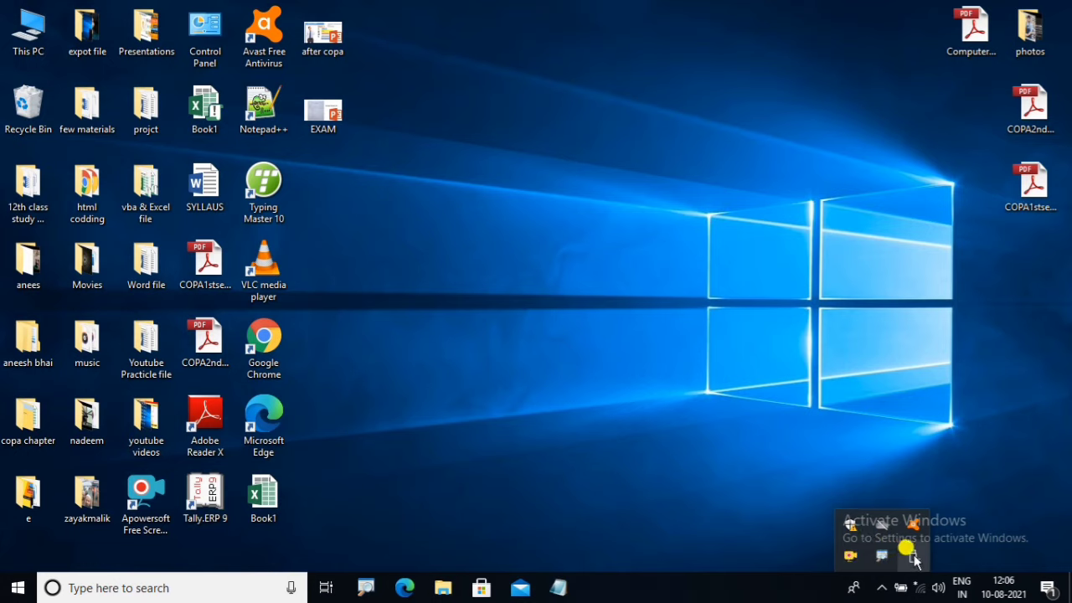
pyautogui.click(793, 412)
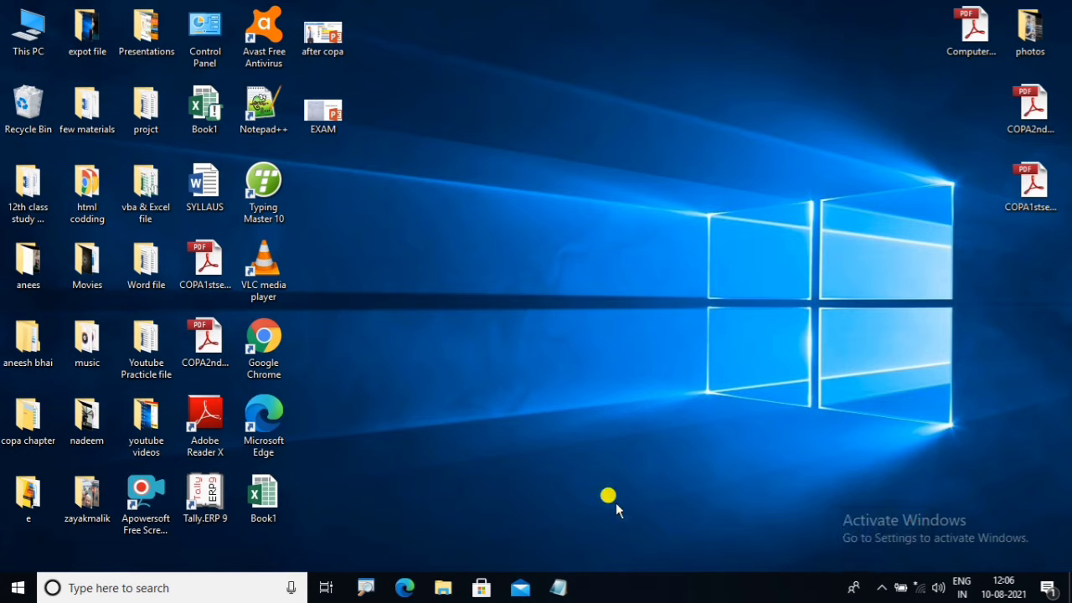
# - Open the Program Files (x86) folder on Local Disk (C:) and show the full ribbon
pyautogui.click(13, 48)
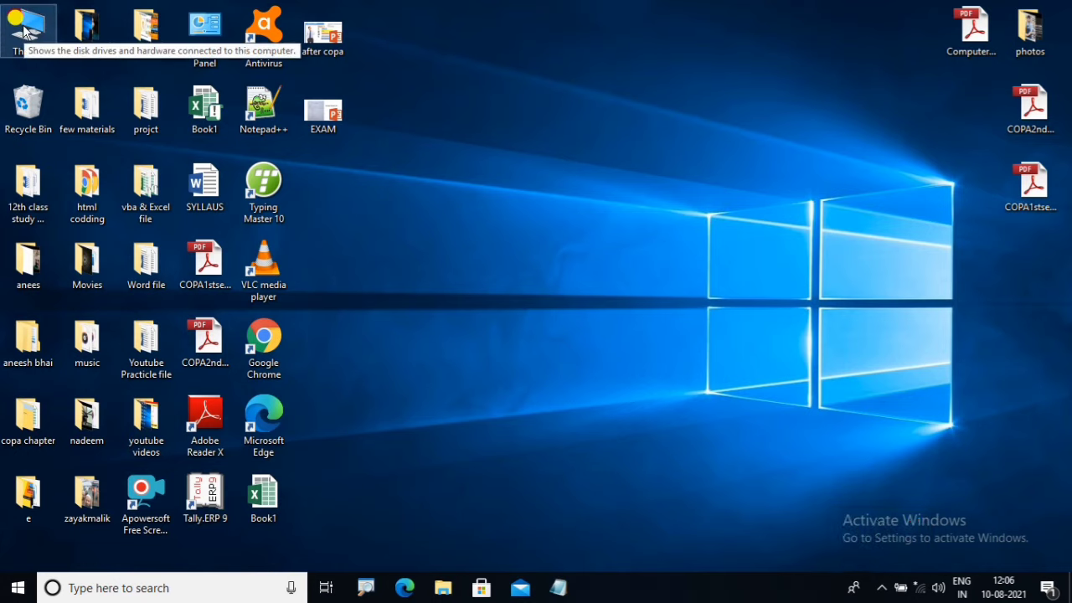
pyautogui.doubleClick(16, 36)
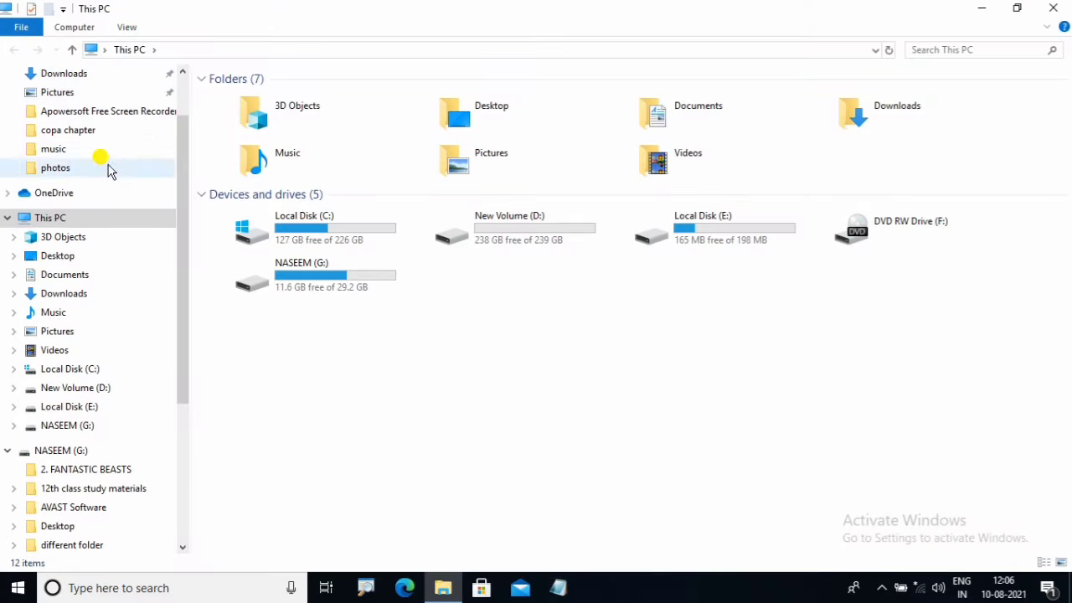
pyautogui.doubleClick(306, 220)
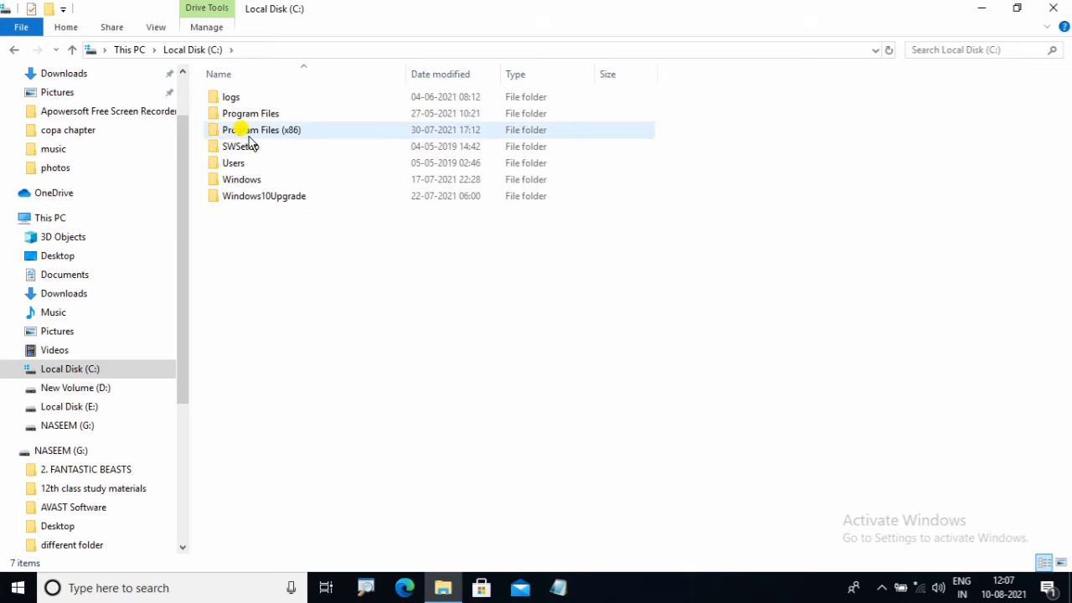
pyautogui.hotkey('ctrl', 'F1')
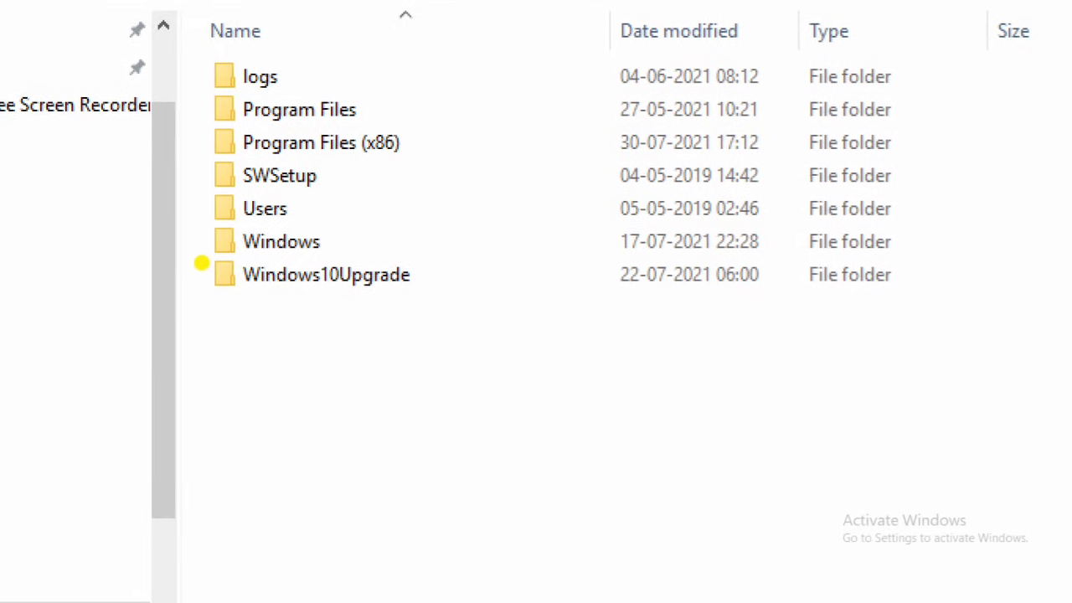
pyautogui.doubleClick(284, 139)
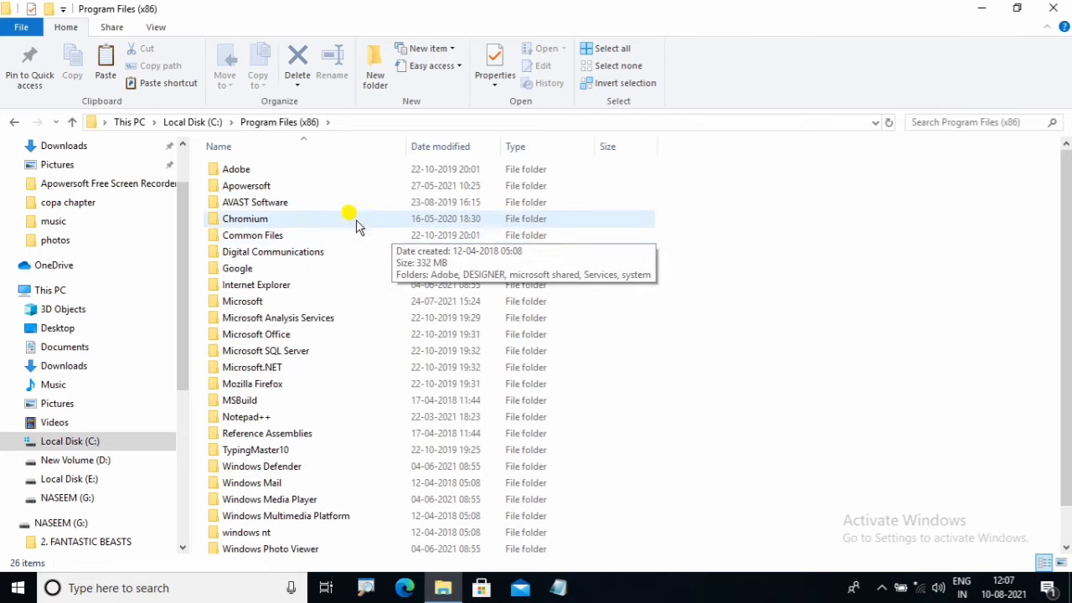
# - Go into Common Files, microsoft shared and the OFFICE15 folder
pyautogui.moveTo(223, 247)
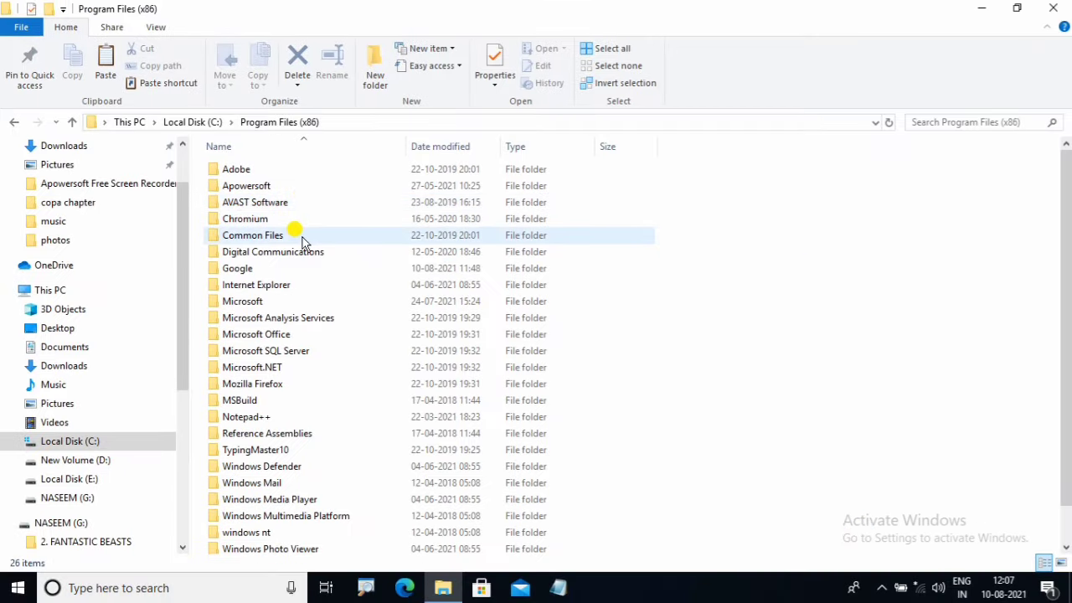
pyautogui.click(384, 244)
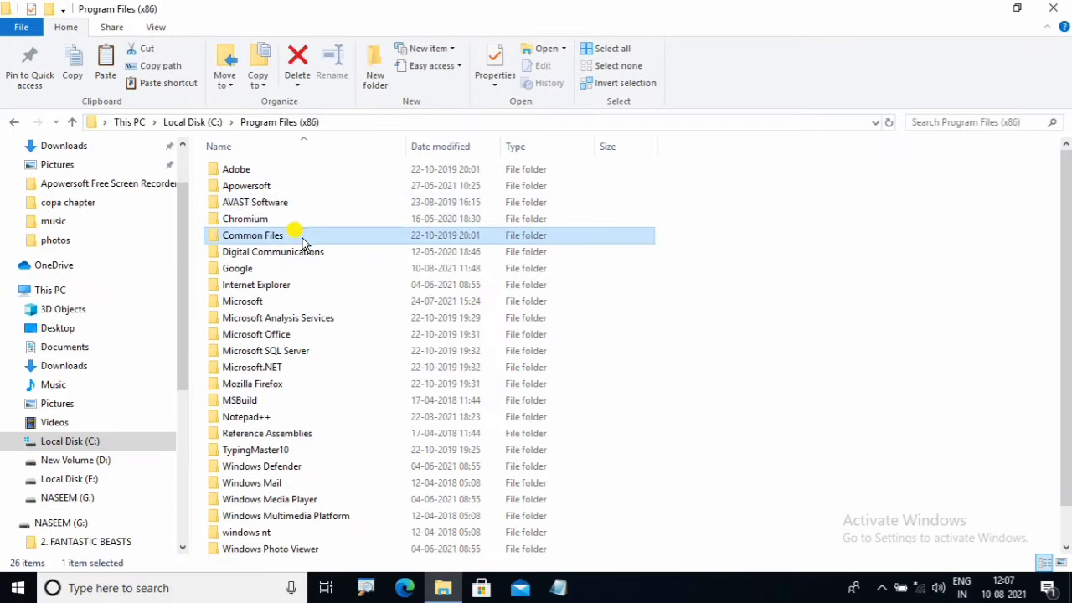
pyautogui.doubleClick(304, 242)
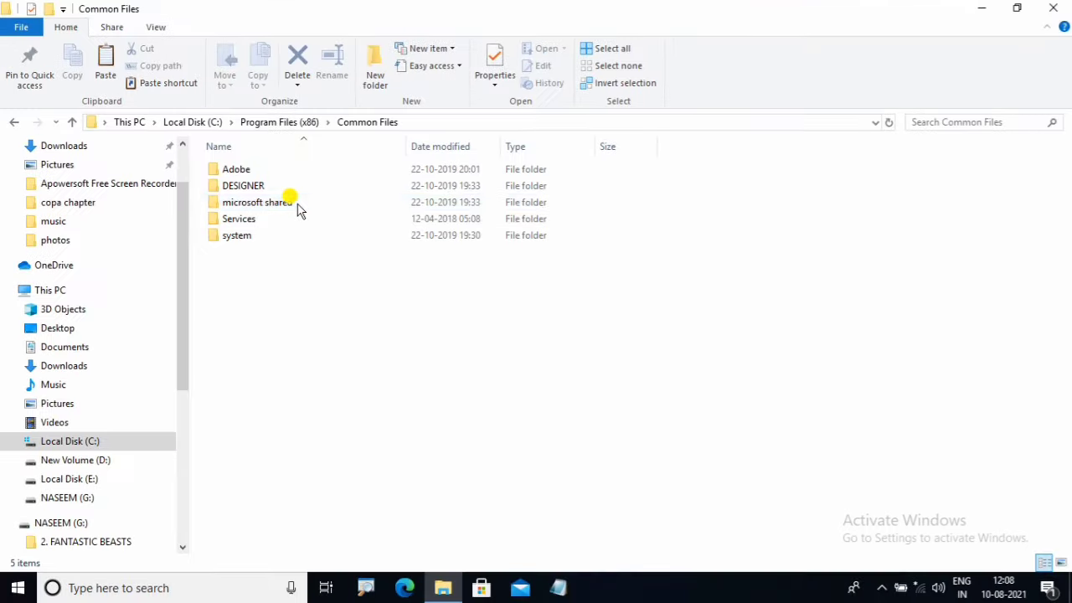
pyautogui.click(313, 205)
pyautogui.doubleClick(305, 204)
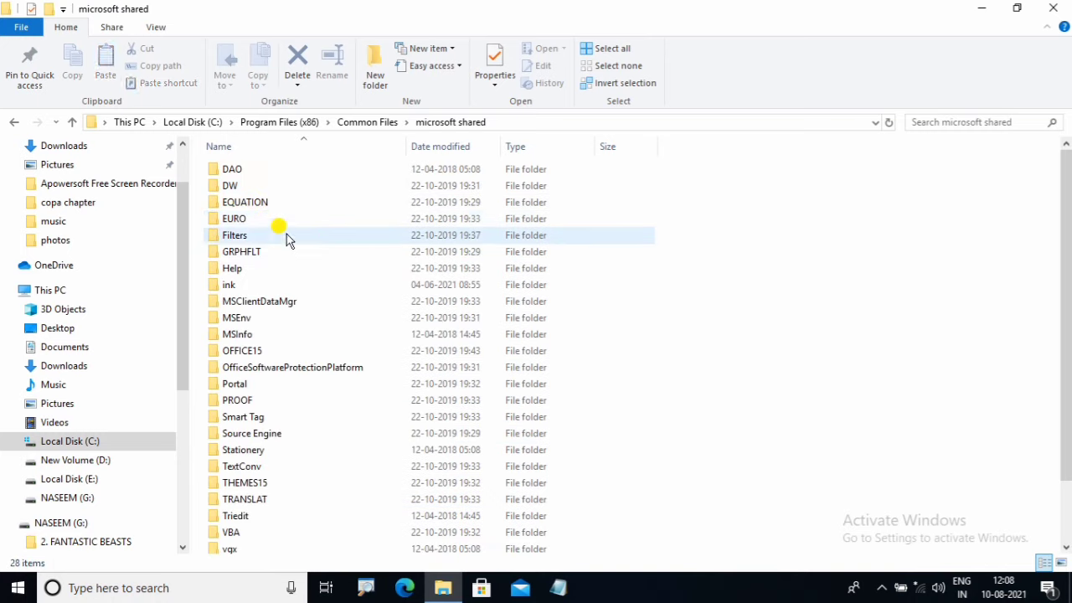
pyautogui.scroll(-2, 360, 250)
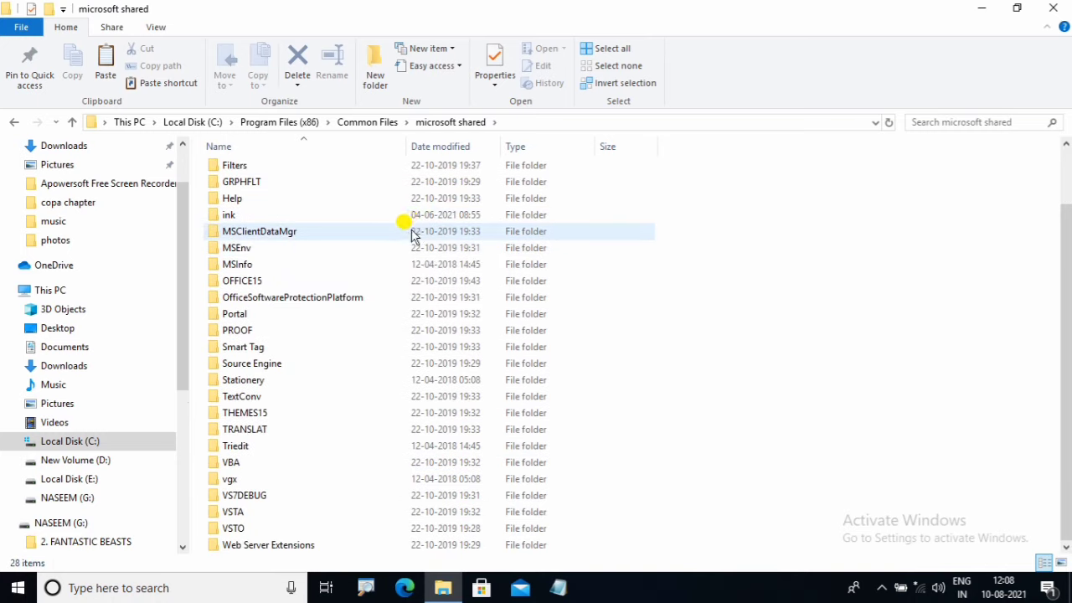
pyautogui.scroll(2, 411, 231)
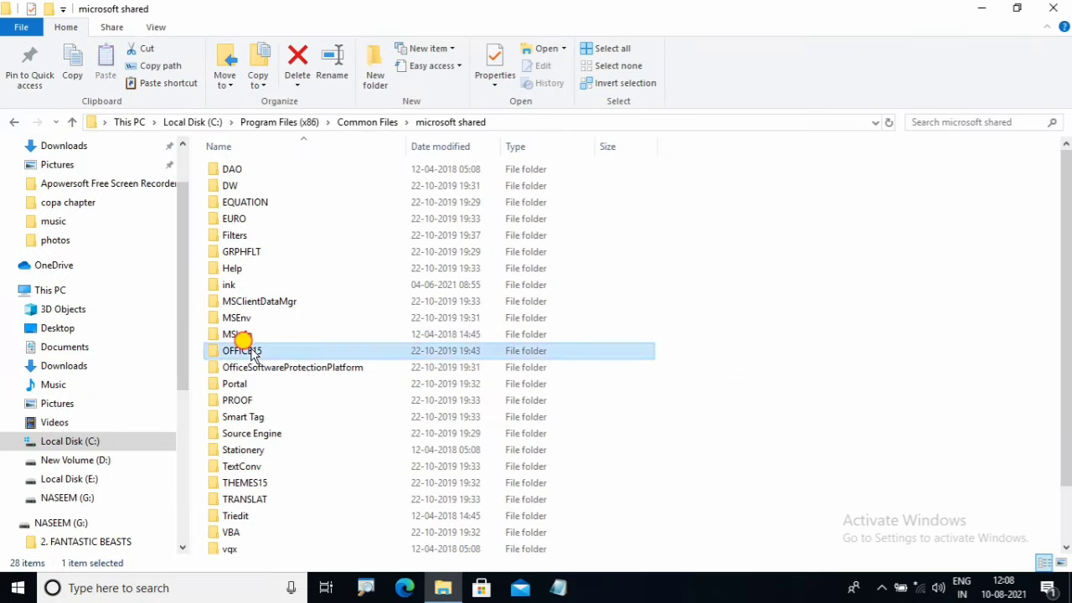
pyautogui.doubleClick(239, 354)
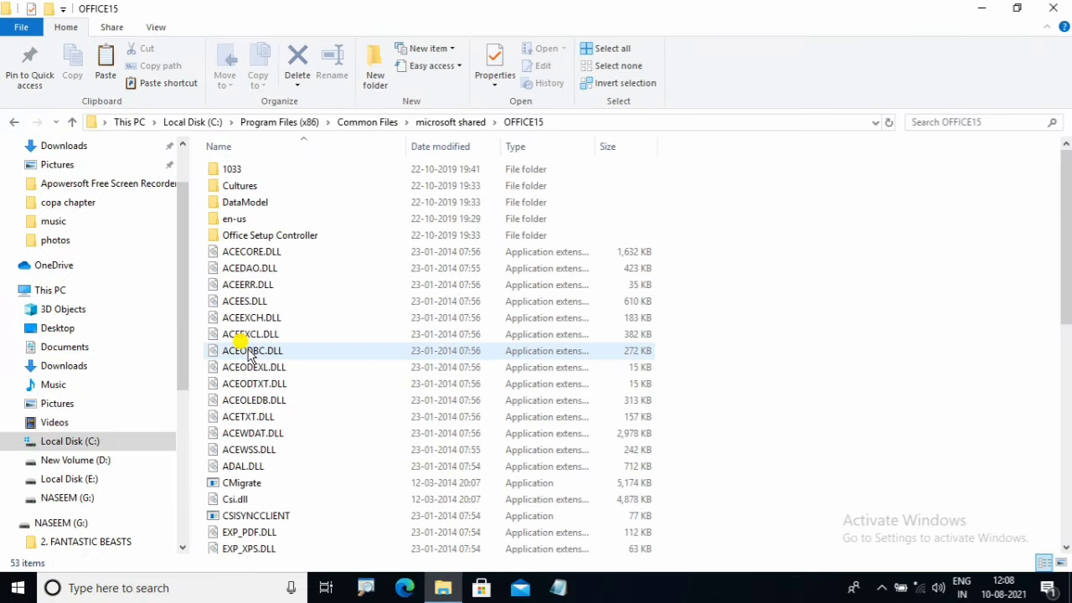
# - Look through the contents of the Office Setup Controller folder, and copy that folder from OFFICE15
pyautogui.scroll(-1, 330, 295)
pyautogui.scroll(1, 331, 297)
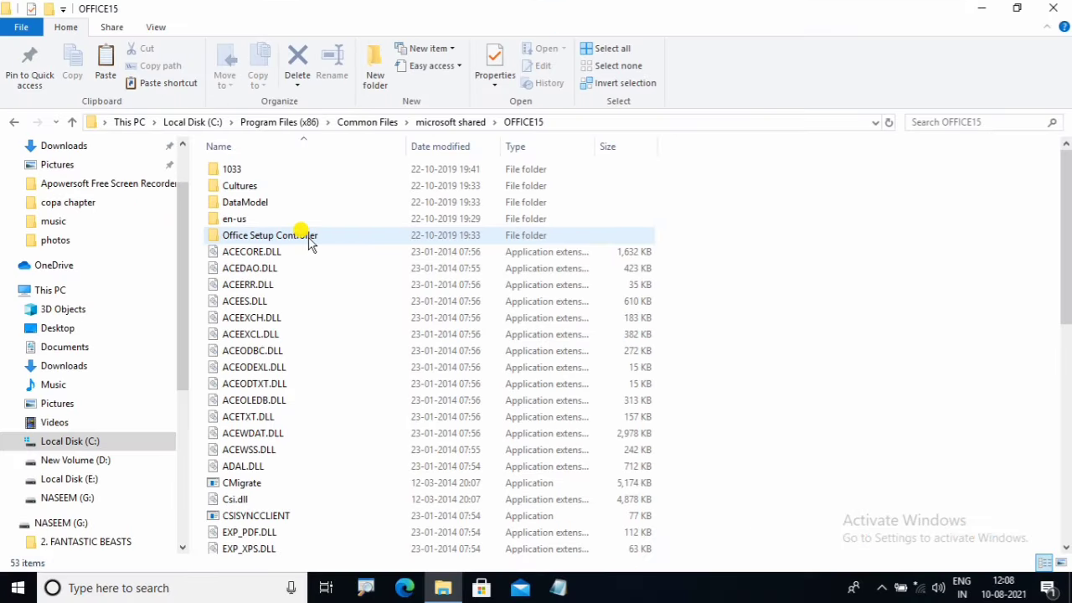
pyautogui.doubleClick(309, 237)
pyautogui.scroll(-2, 343, 285)
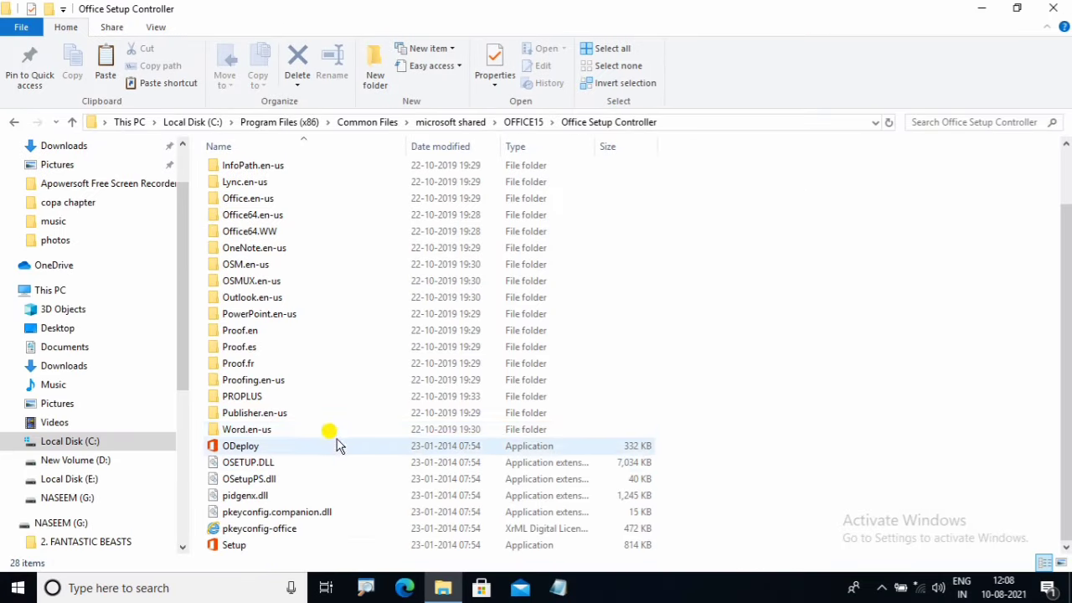
pyautogui.click(14, 123)
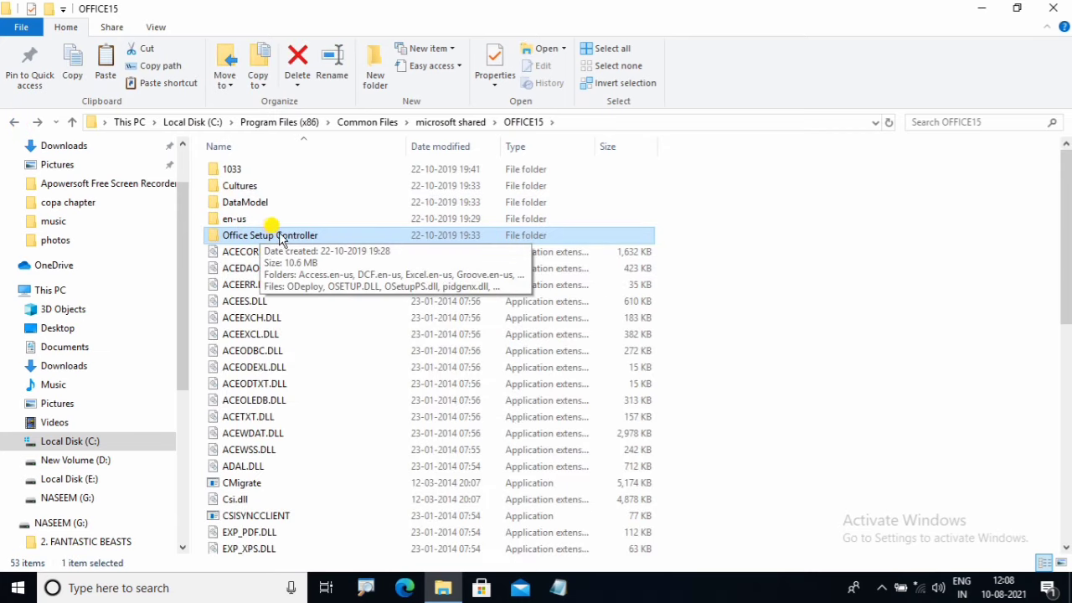
pyautogui.rightClick(248, 239)
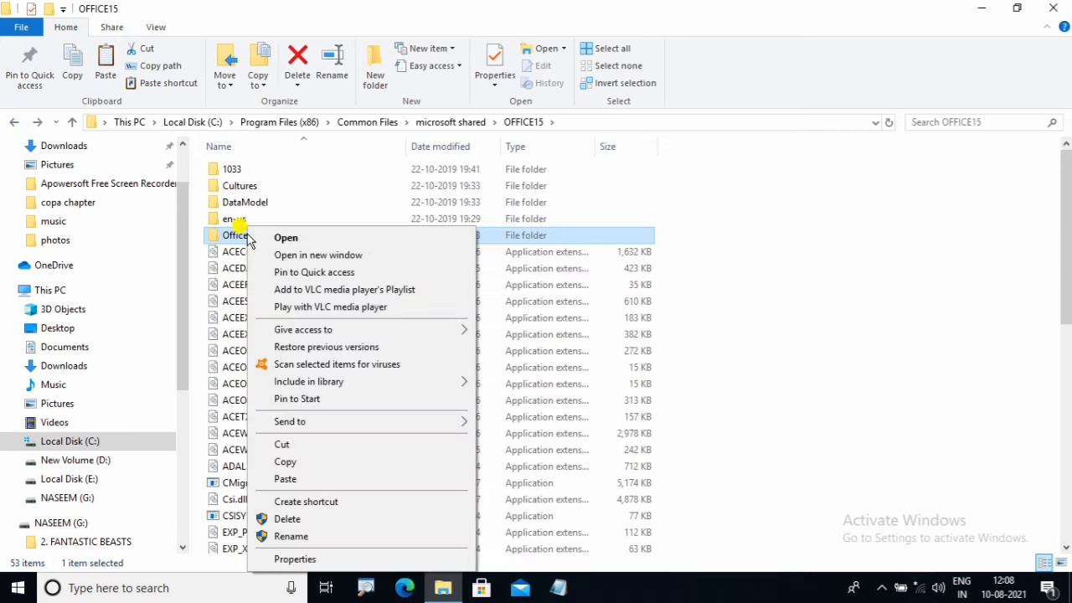
pyautogui.click(329, 469)
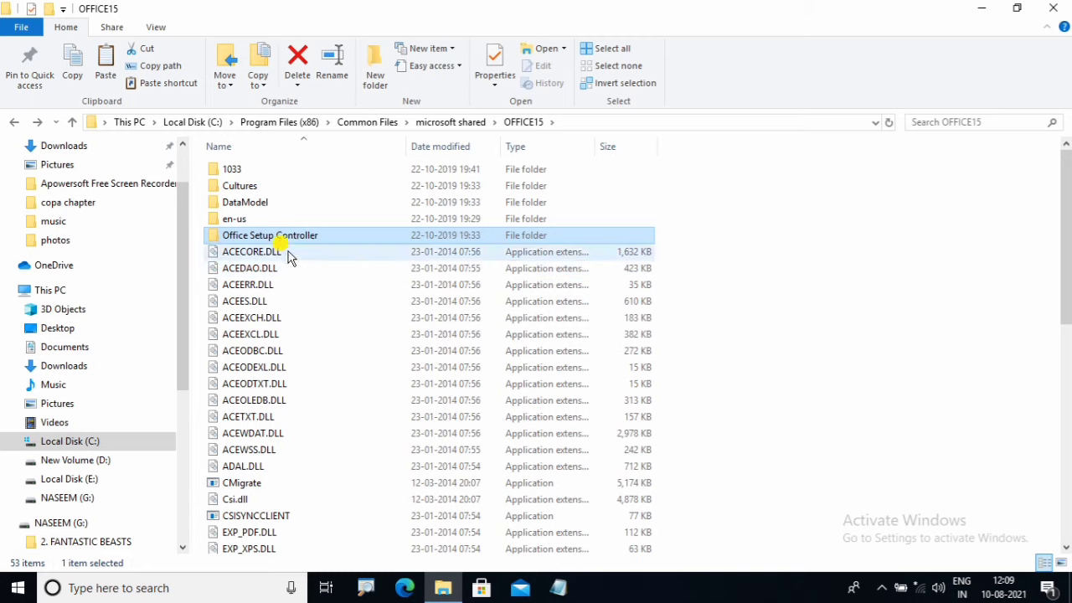
# - Create a folder named "ms office" on the G: USB drive and refresh the file list
pyautogui.moveTo(179, 210); pyautogui.dragTo(184, 307)
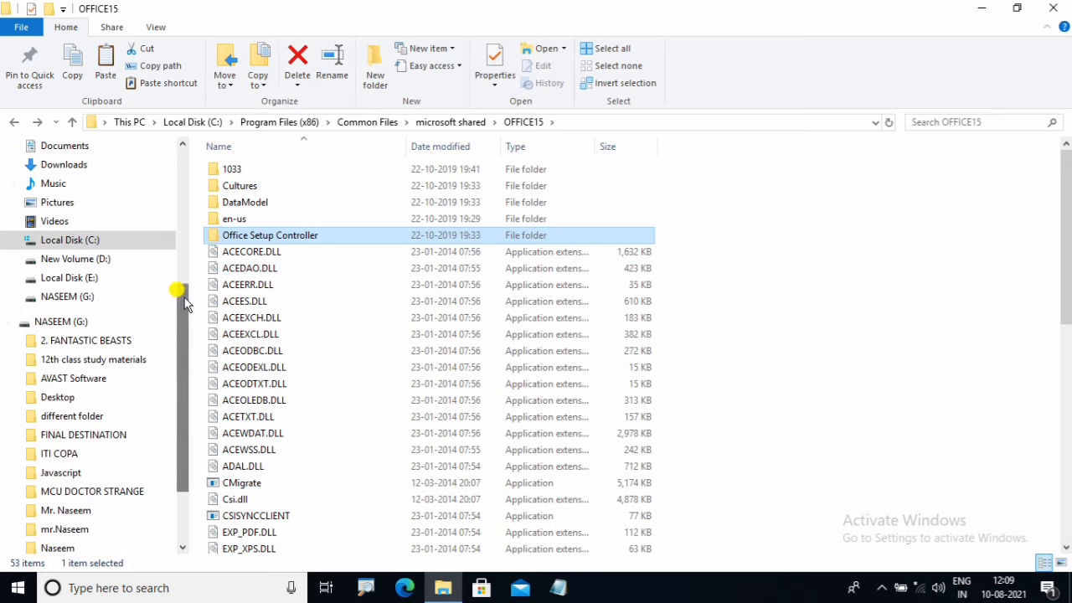
pyautogui.click(87, 325)
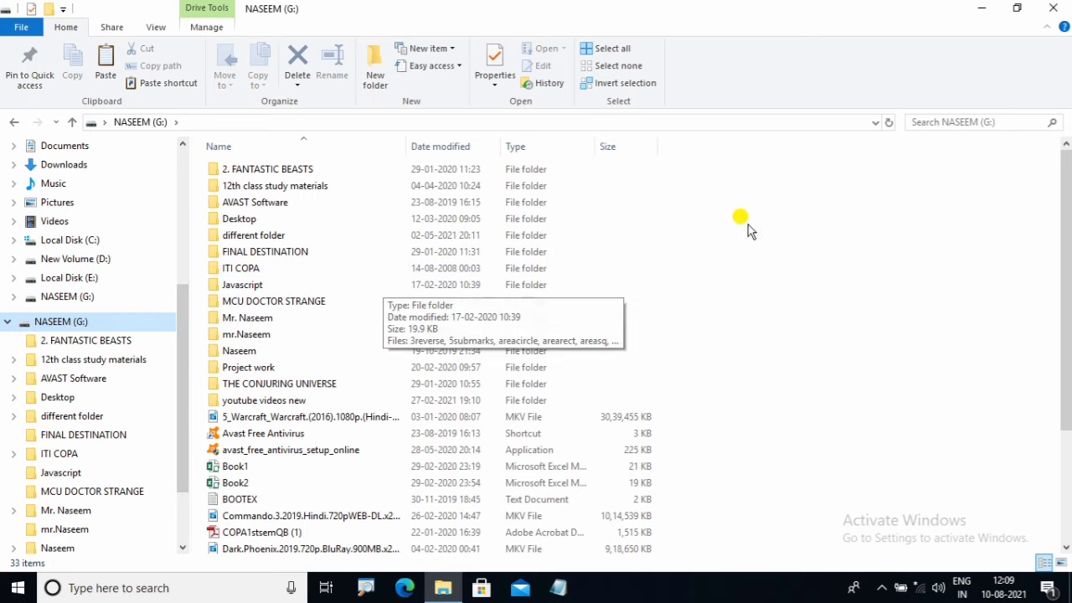
pyautogui.rightClick(786, 222)
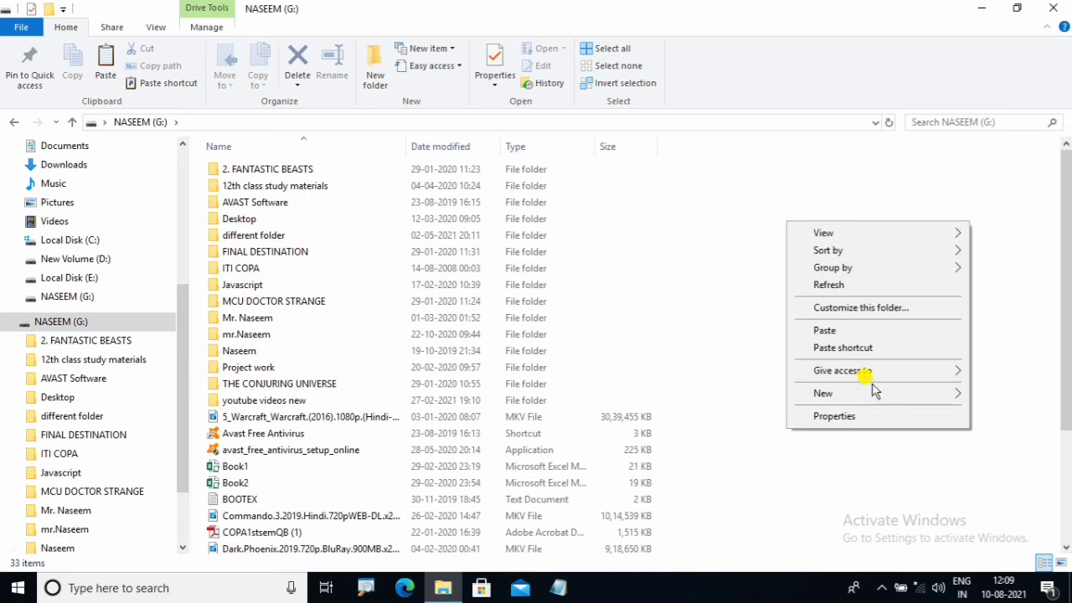
pyautogui.moveTo(831, 396)
pyautogui.click(690, 395)
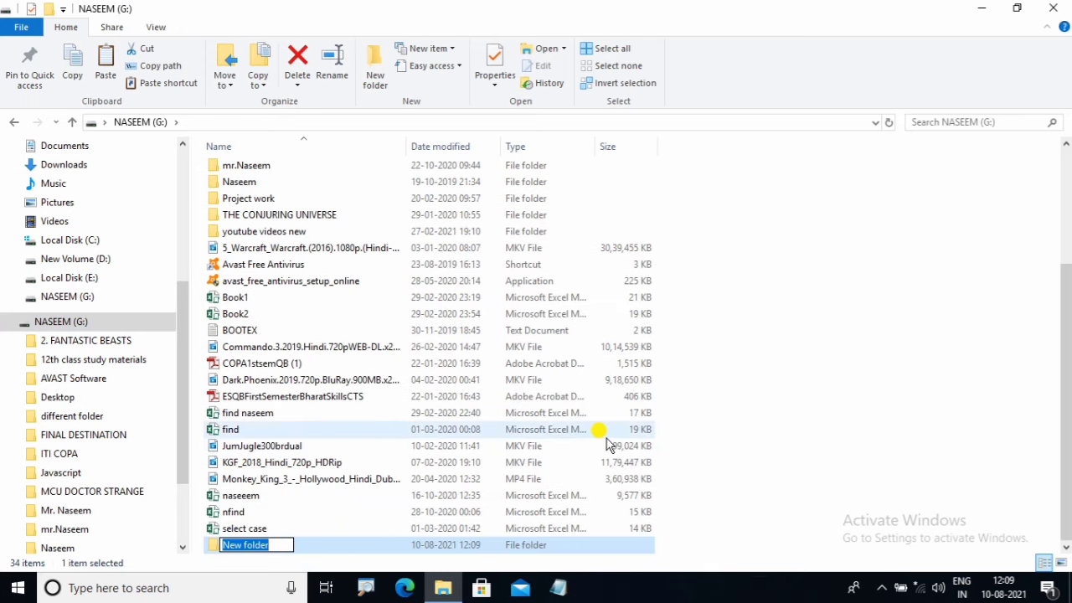
pyautogui.write('ms office')
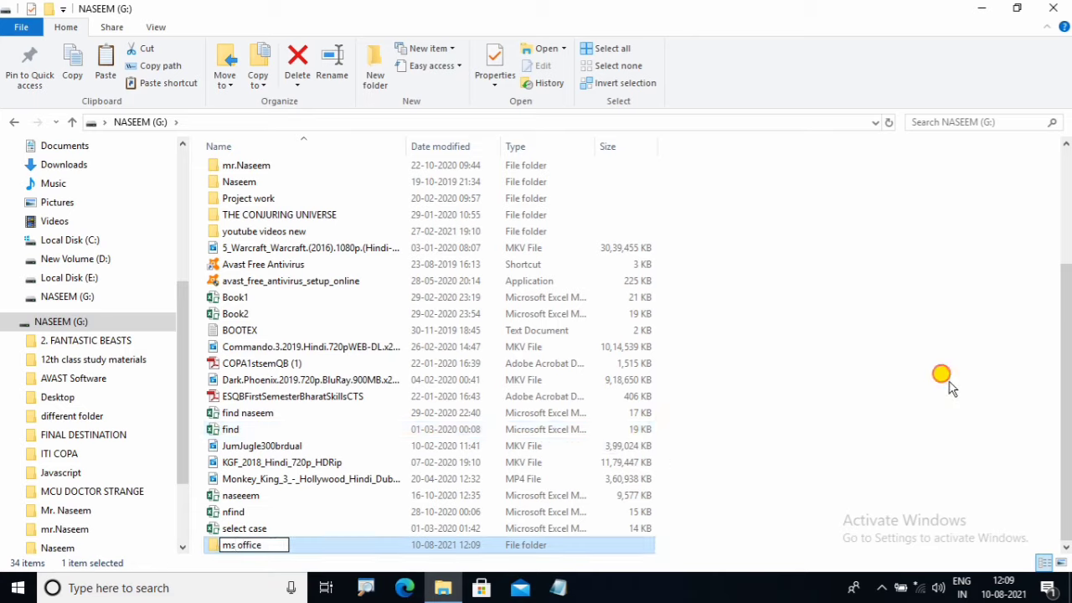
pyautogui.rightClick(875, 338)
pyautogui.click(918, 402)
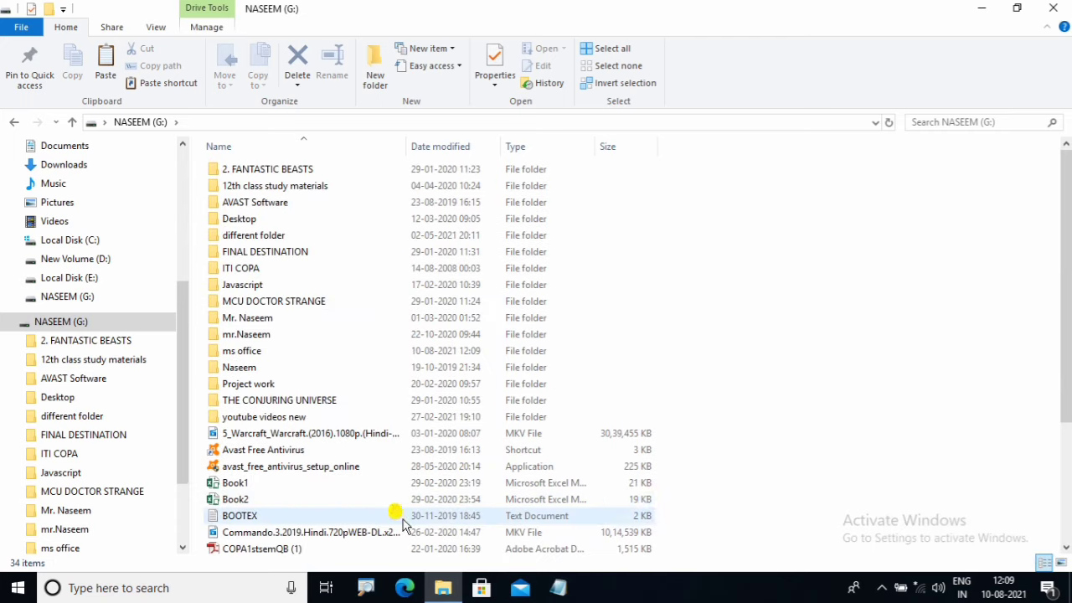
pyautogui.scroll(-3, 474, 461)
pyautogui.scroll(3, 478, 460)
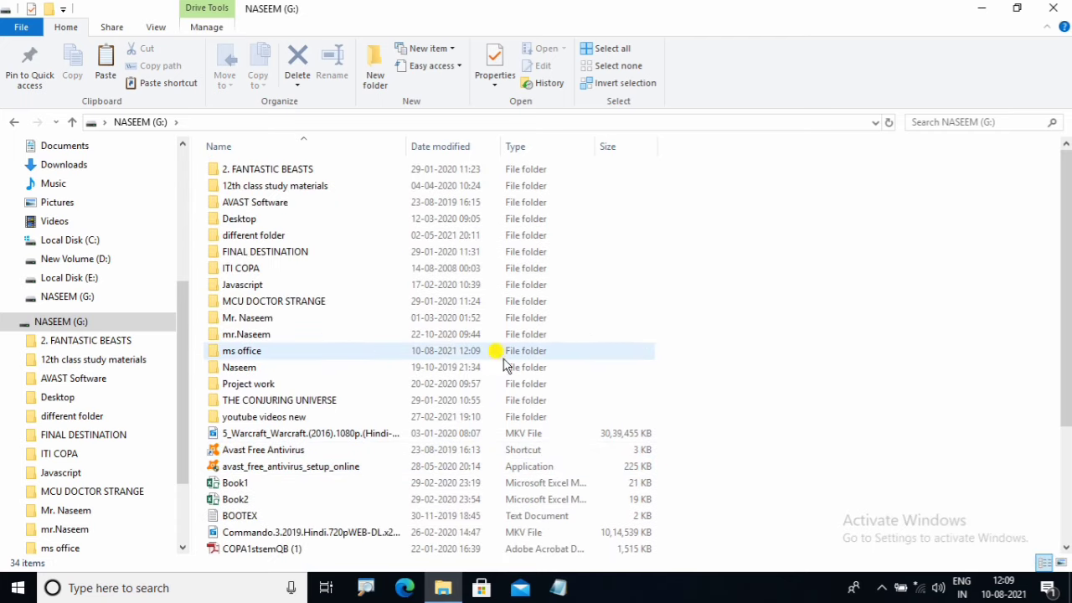
# - Paste the copied Office Setup Controller folder into the ms office folder and refresh the view
pyautogui.click(362, 352)
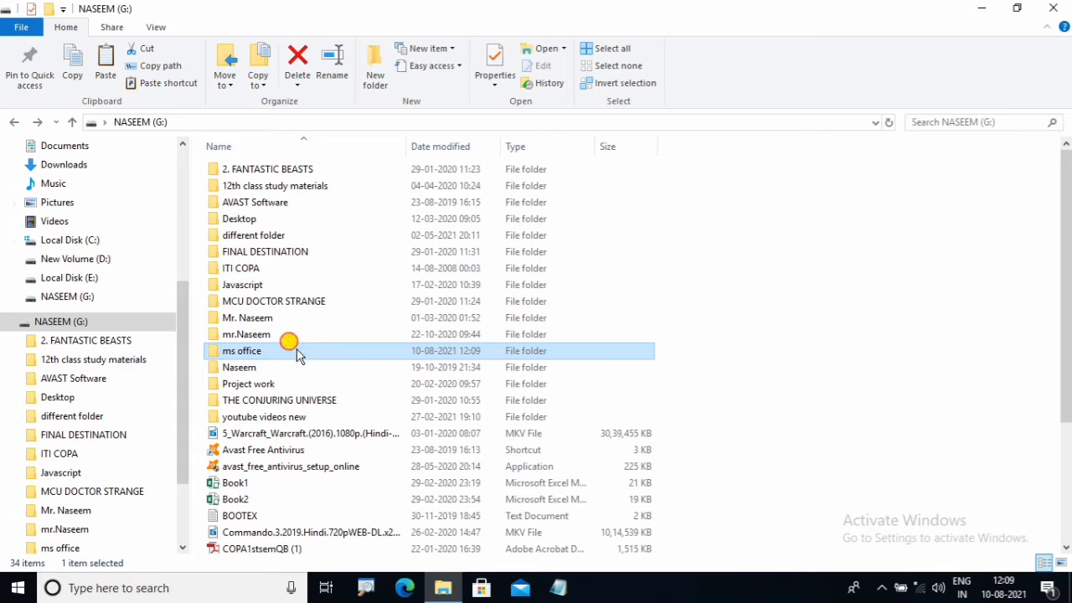
pyautogui.doubleClick(299, 355)
pyautogui.rightClick(310, 231)
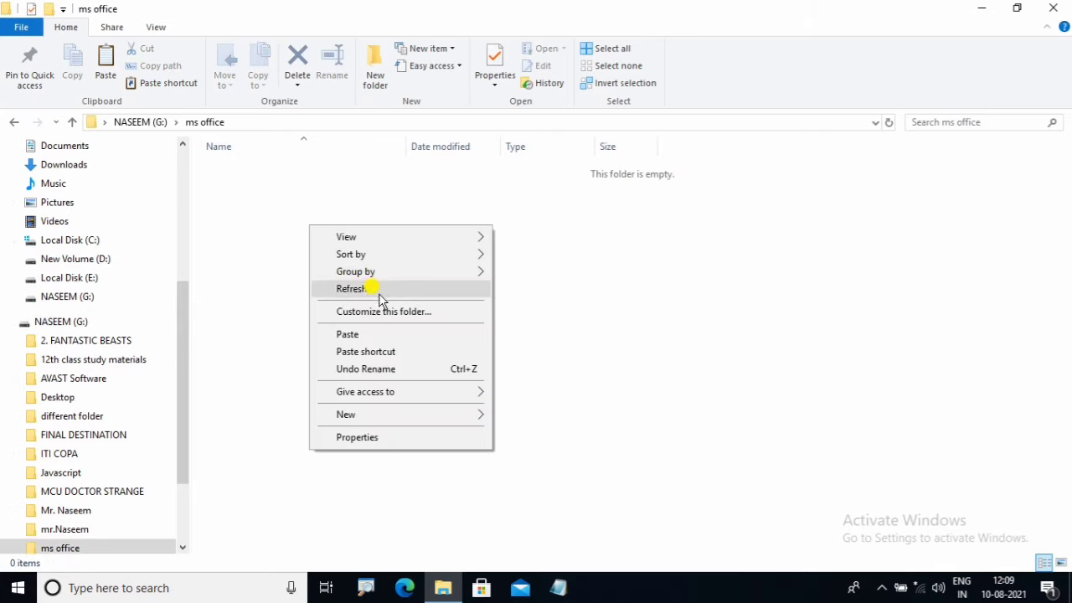
pyautogui.click(372, 335)
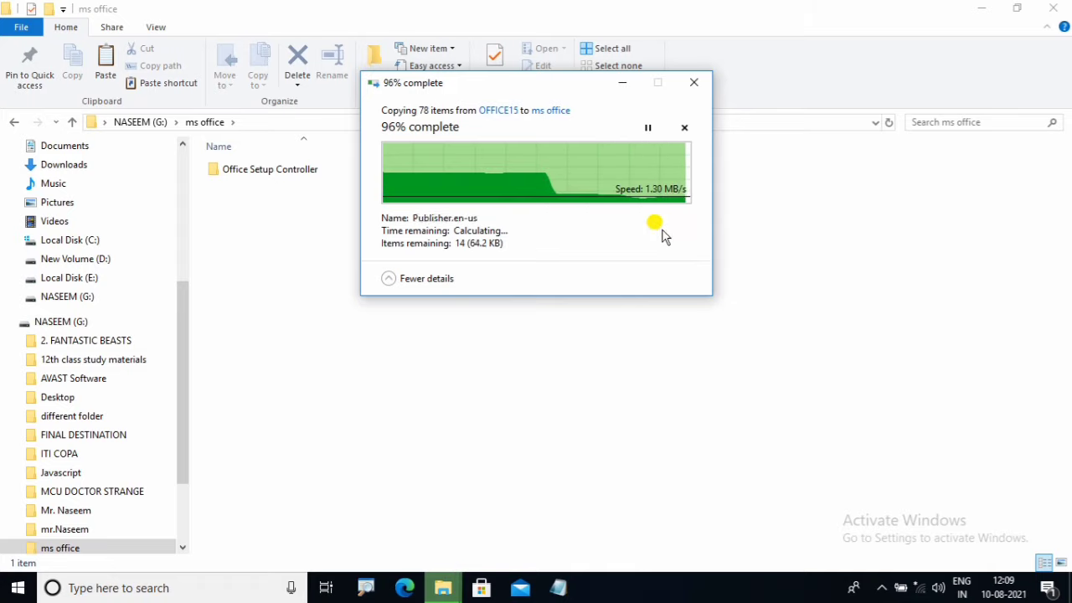
pyautogui.rightClick(474, 249)
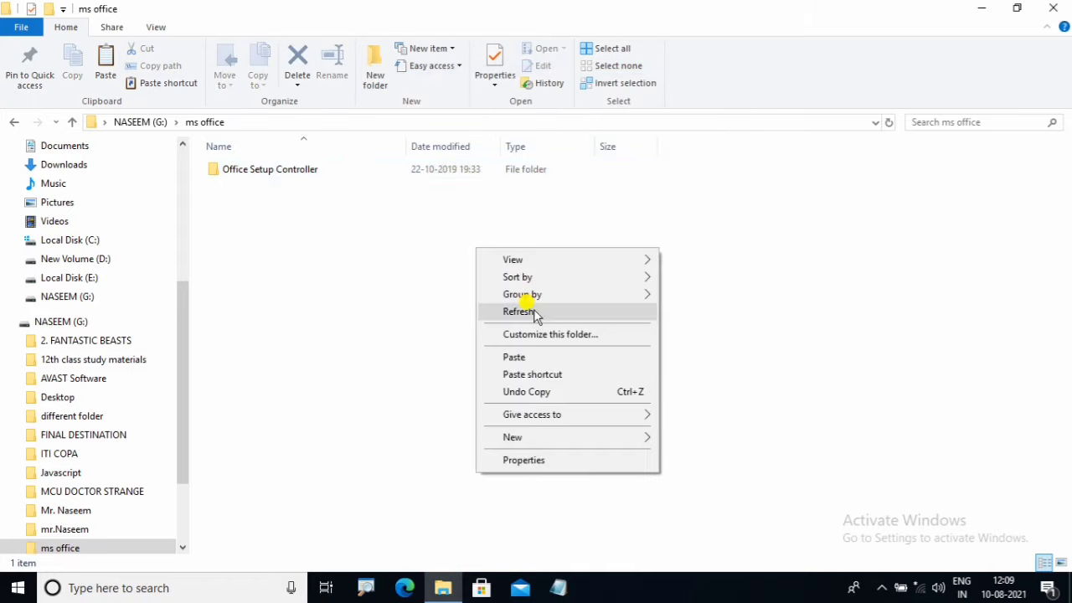
pyautogui.click(536, 314)
# - Open the pasted Office Setup Controller folder, try to run its Setup application, and select the Setup file
pyautogui.doubleClick(339, 174)
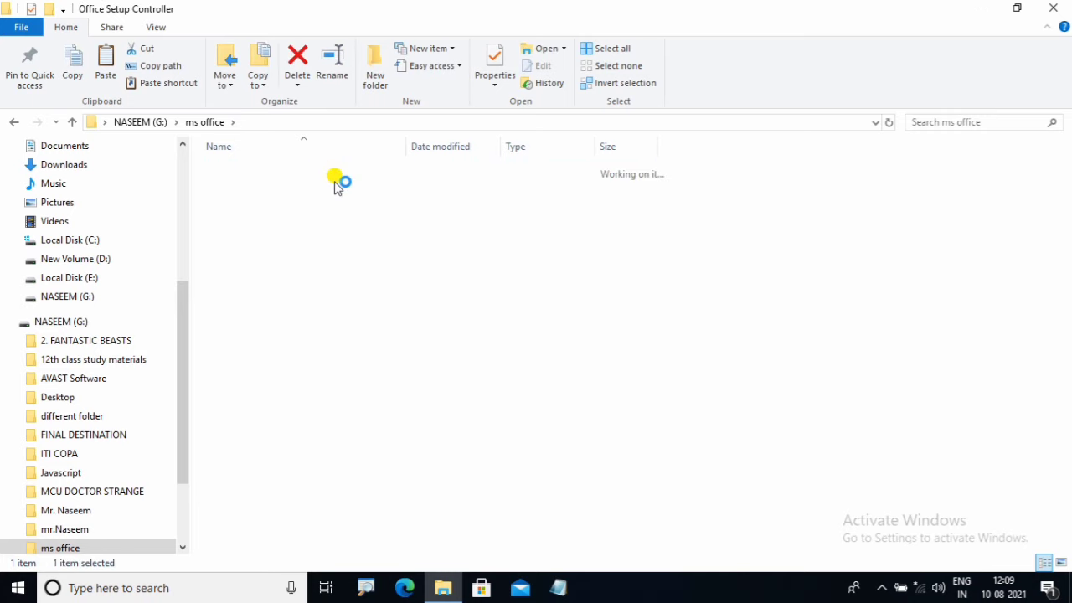
pyautogui.scroll(-2, 393, 251)
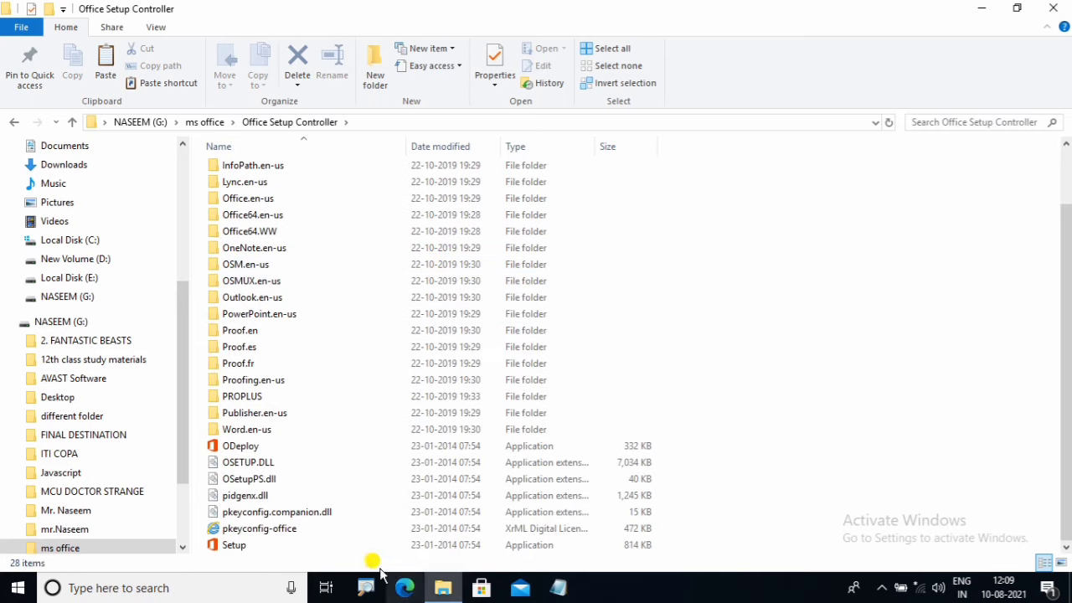
pyautogui.click(304, 548)
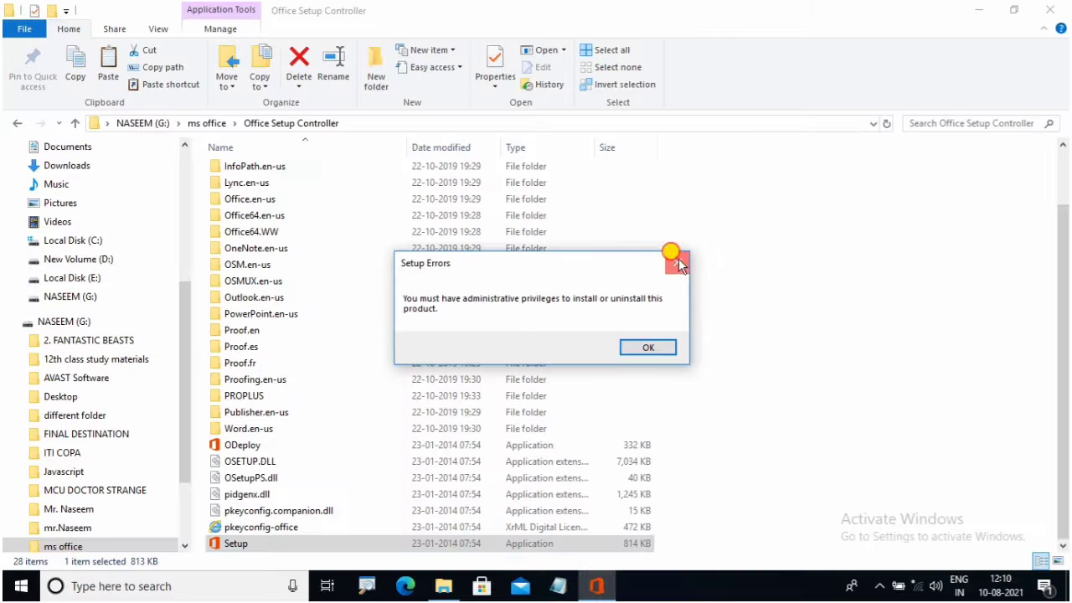
pyautogui.click(749, 376)
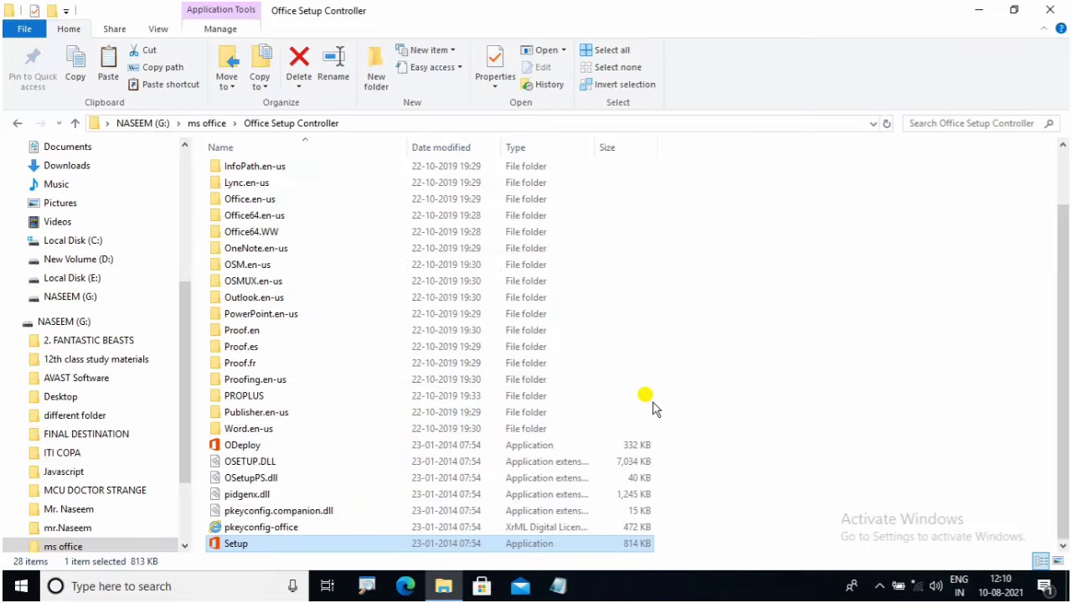
pyautogui.click(768, 381)
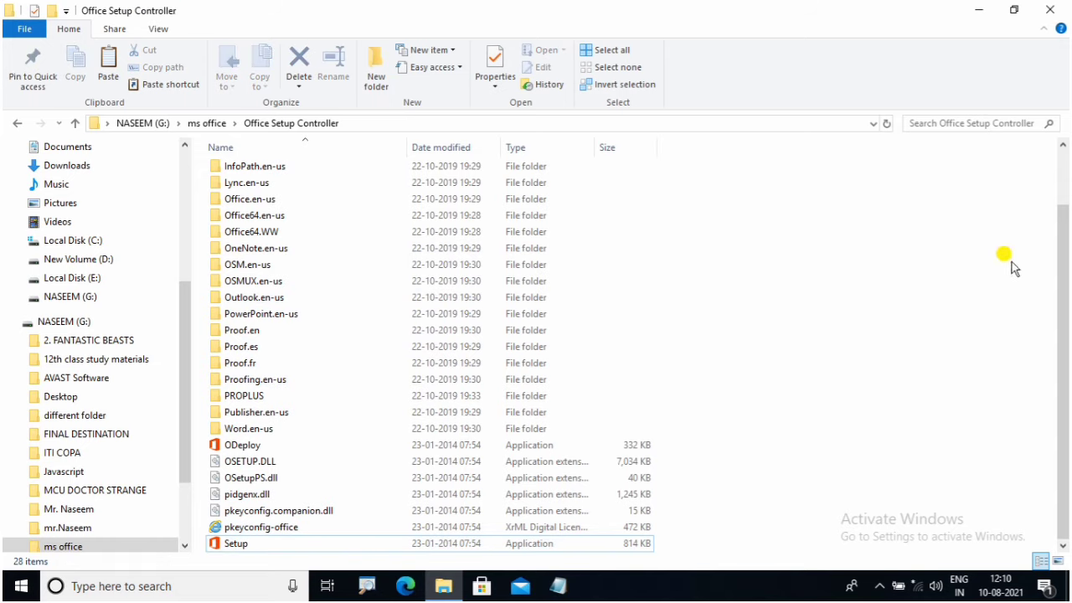
pyautogui.click(603, 543)
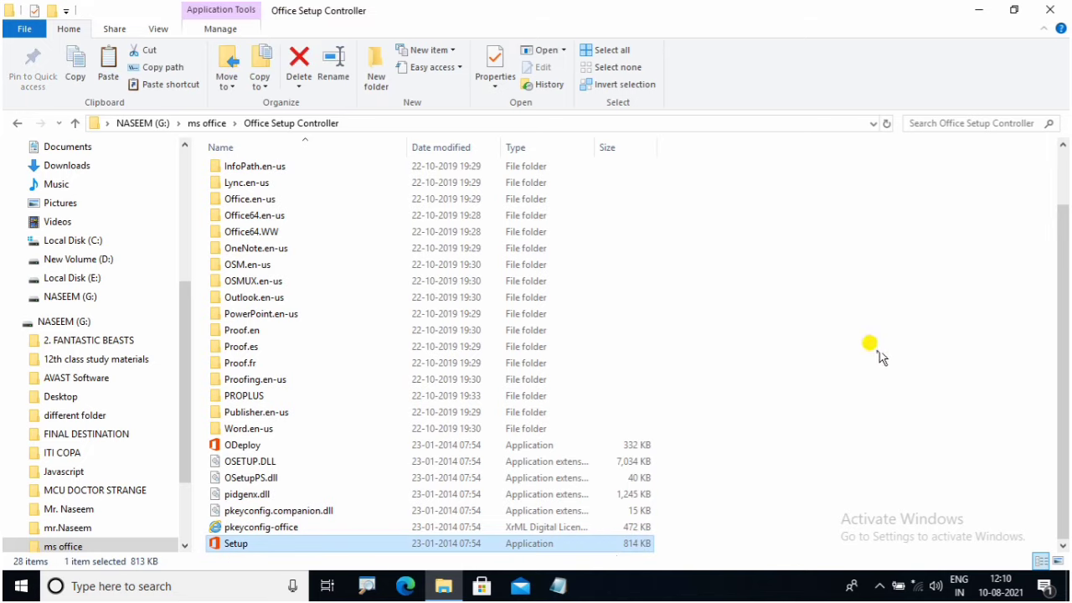